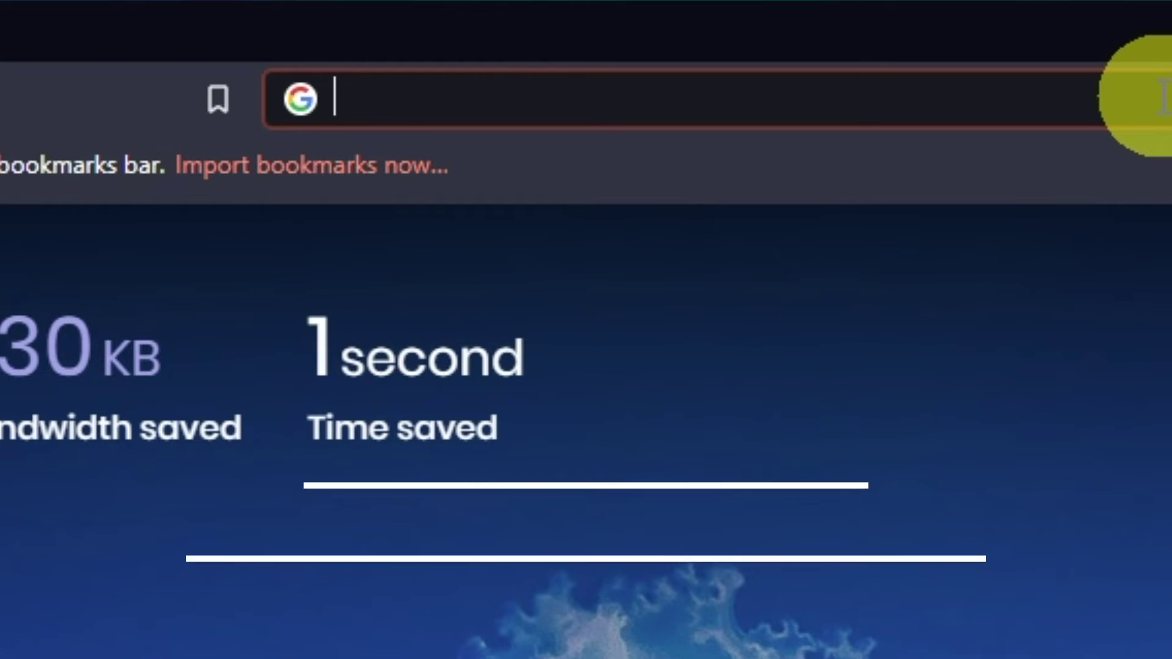
{"action": "type", "text": "192.168."}
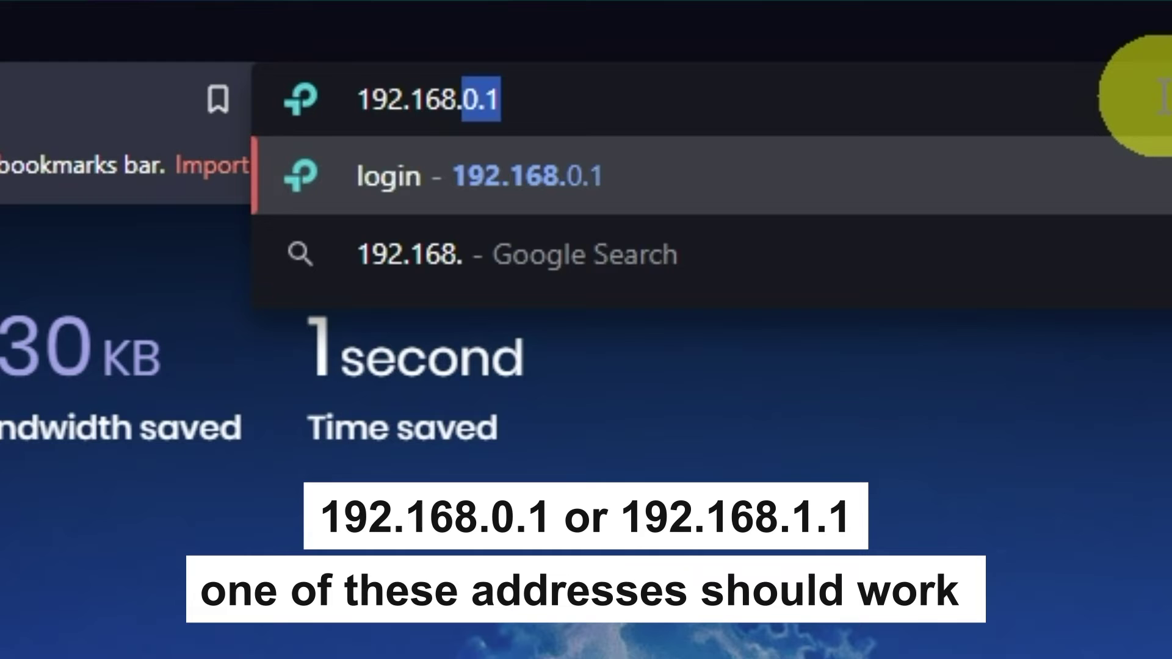
{"action": "type", "text": "1"}
Load the TP-Link router page at 192.168.0.1 in Chrome.
{"action": "key", "text": "Return"}
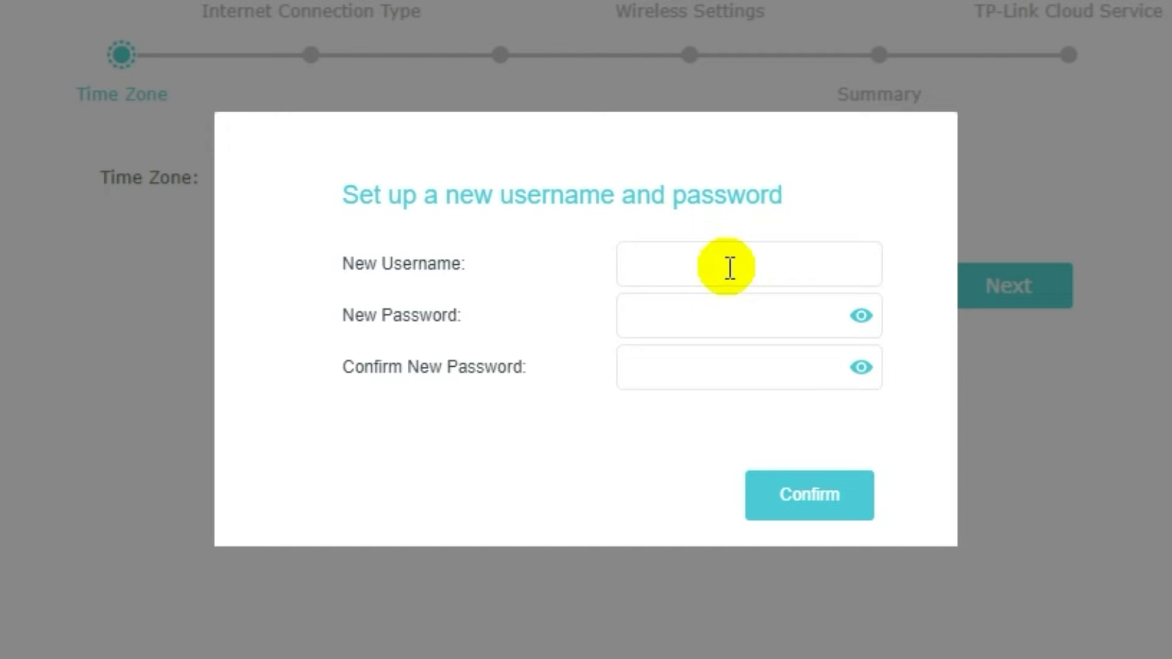
{"action": "left_click", "coordinate": [730, 268]}
{"action": "type", "text": "na"}
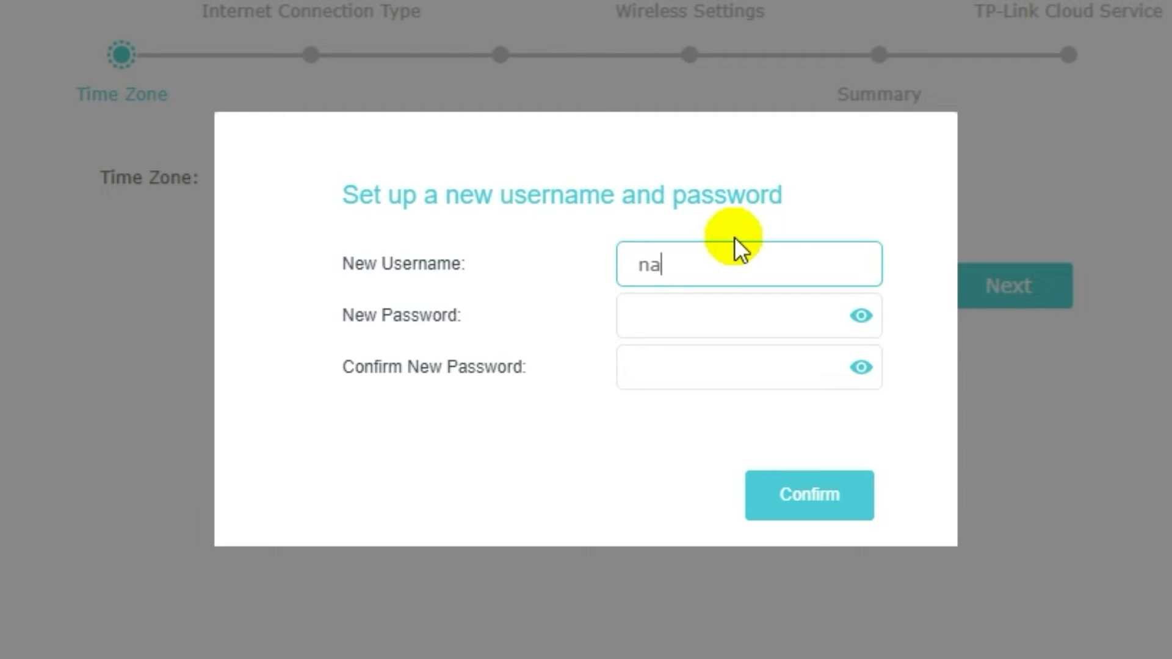
{"action": "type", "text": "me"}
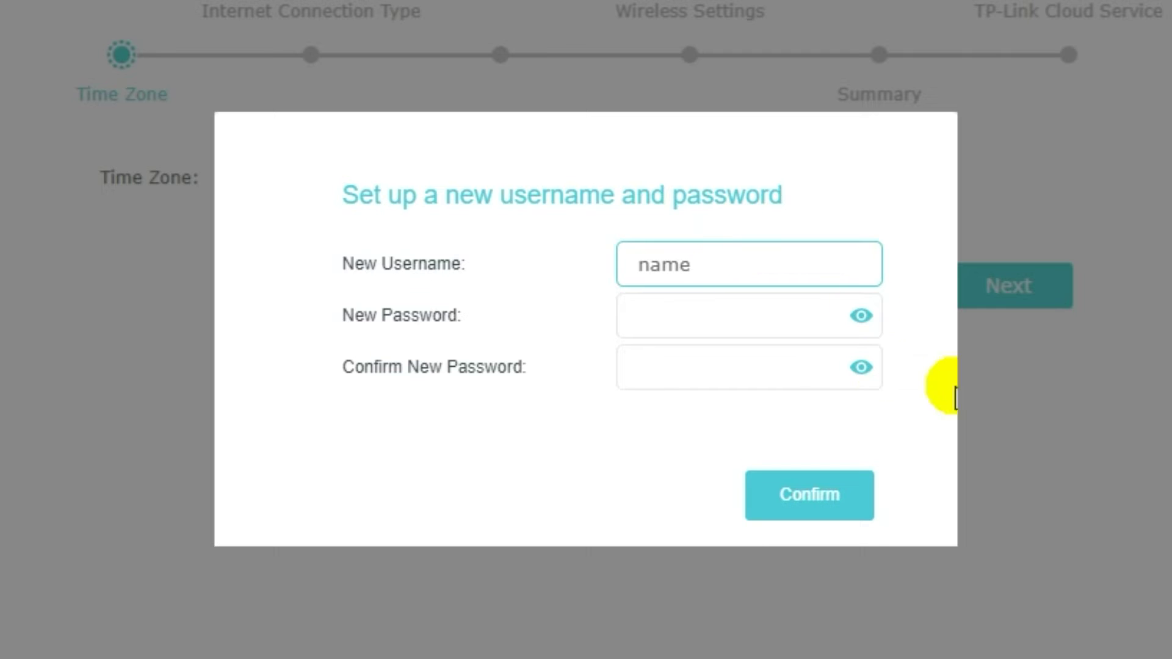
{"action": "left_click", "coordinate": [712, 310]}
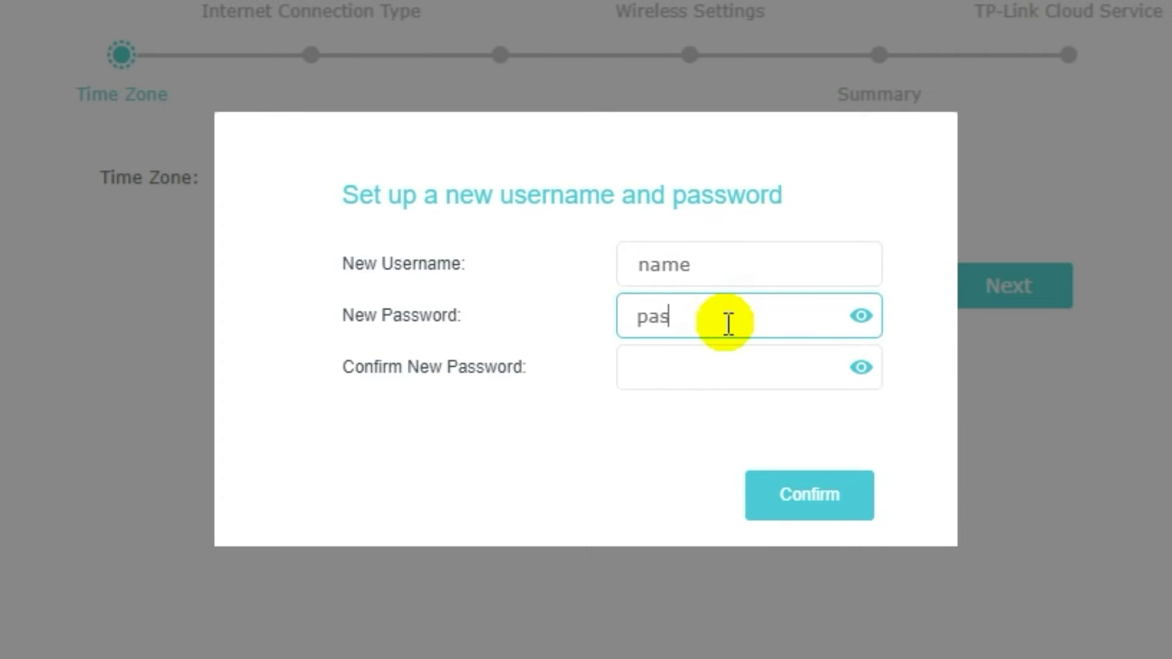
{"action": "left_click", "coordinate": [722, 365]}
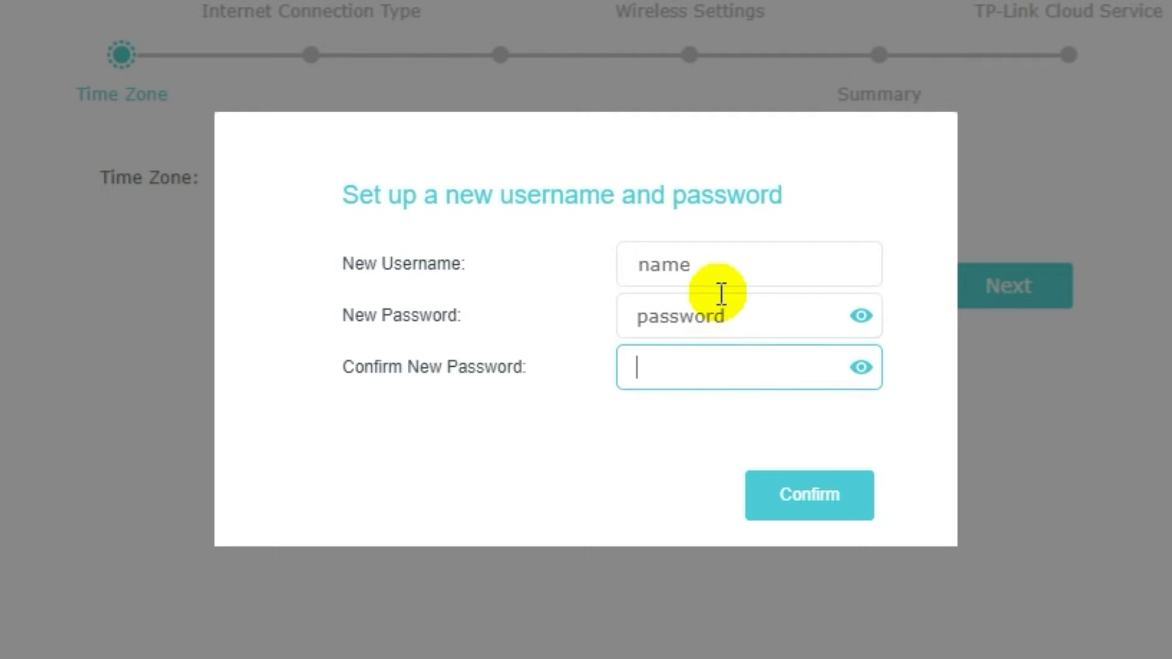
{"action": "type", "text": "pass"}
{"action": "type", "text": "word"}
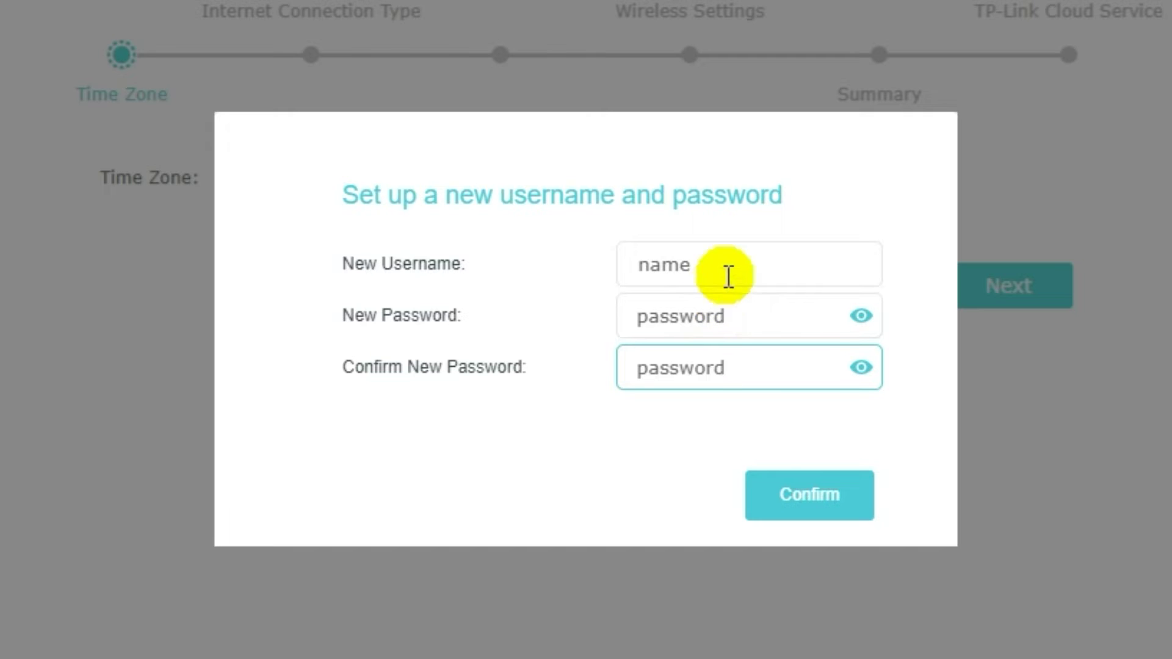
{"action": "left_click", "coordinate": [806, 509]}
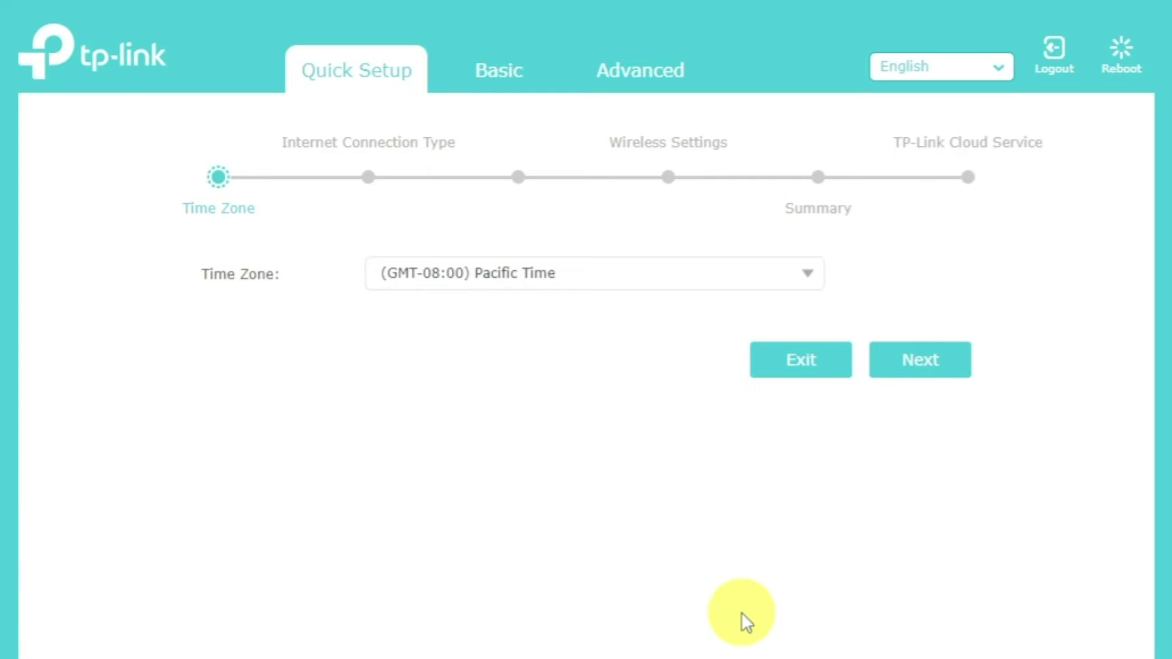
Keep the (GMT-08:00) Pacific Time zone and continue to Internet Connection Type.
{"action": "left_click", "coordinate": [808, 275]}
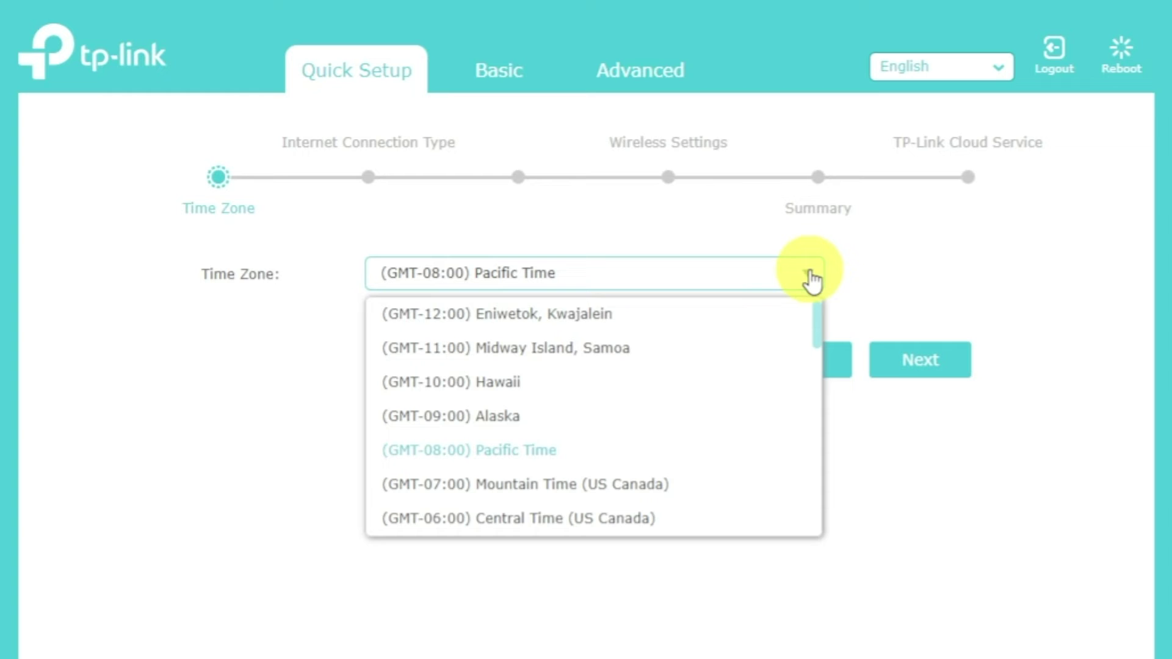
{"action": "left_click", "coordinate": [810, 279]}
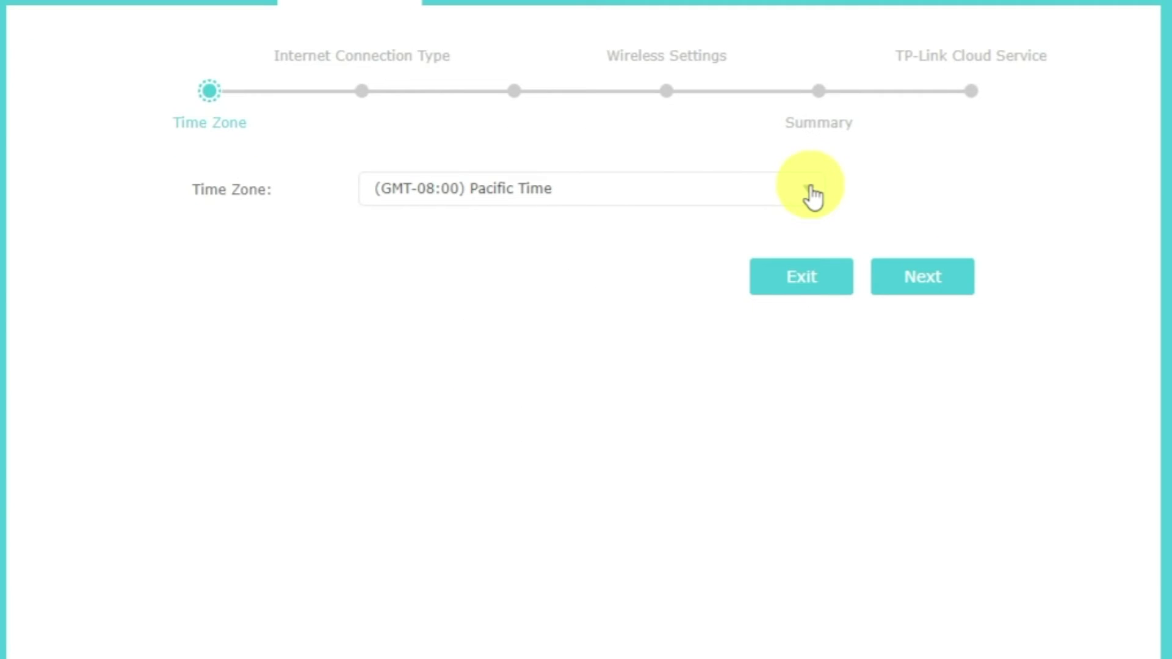
{"action": "left_click", "coordinate": [940, 277]}
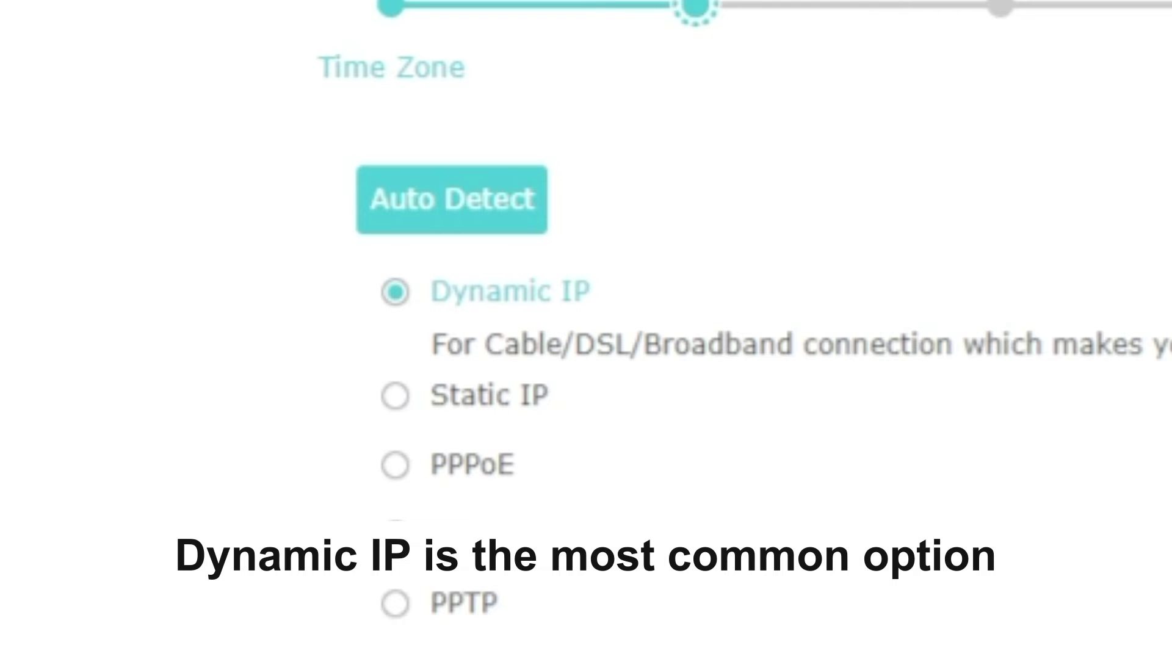
Try Auto Detect, choose Dynamic IP, and continue to MAC cloning.
{"action": "left_click", "coordinate": [494, 204]}
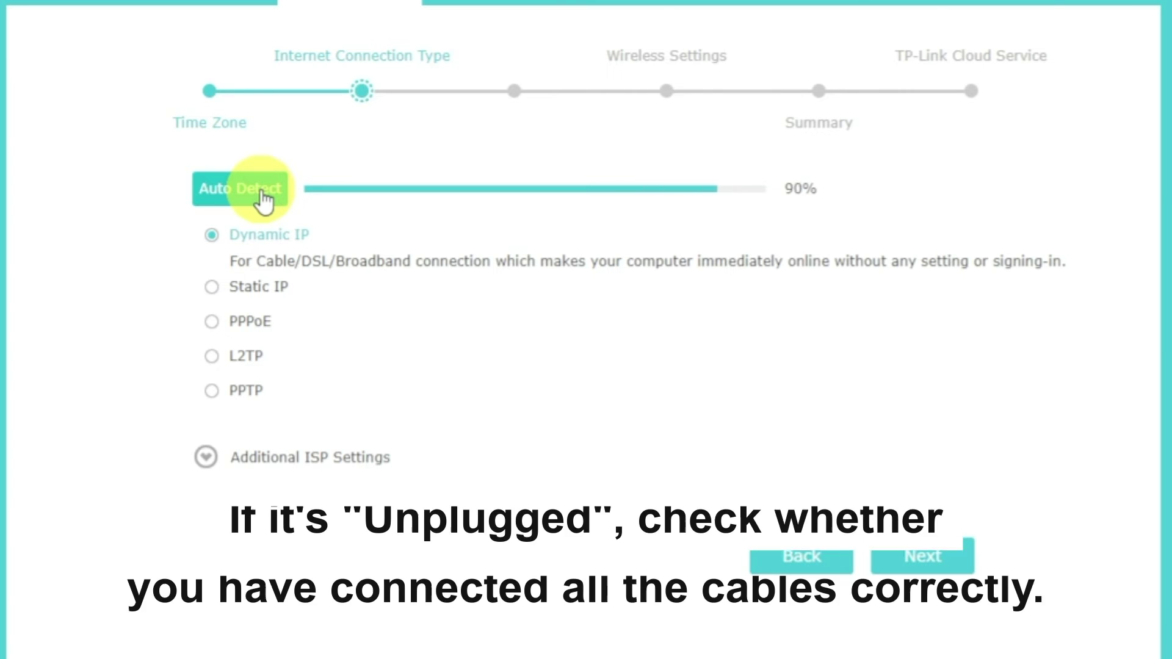
{"action": "left_click", "coordinate": [209, 236]}
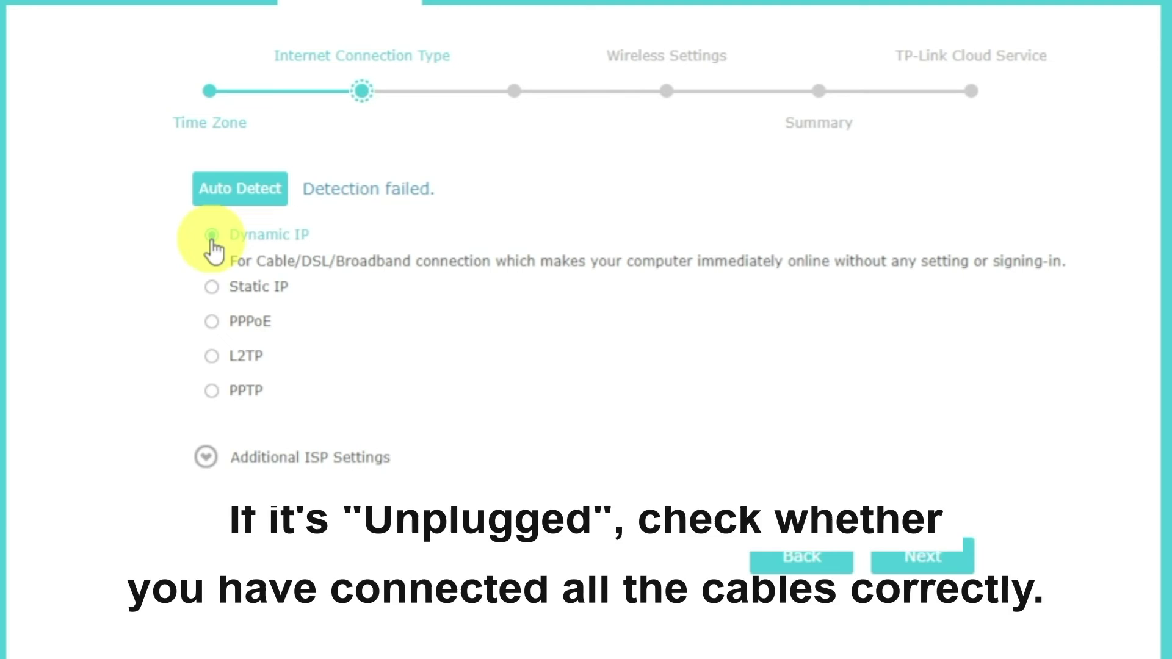
{"action": "left_click", "coordinate": [922, 556]}
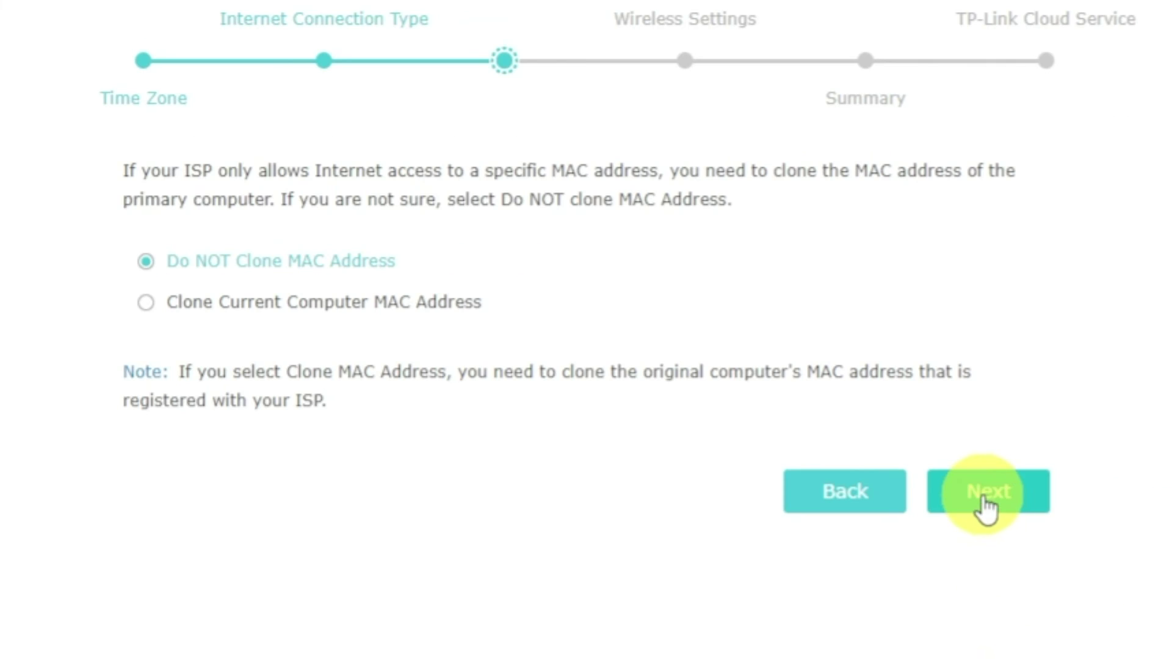
Keep 'Do NOT Clone MAC Address' and continue to Wireless Settings.
{"action": "left_click", "coordinate": [985, 504]}
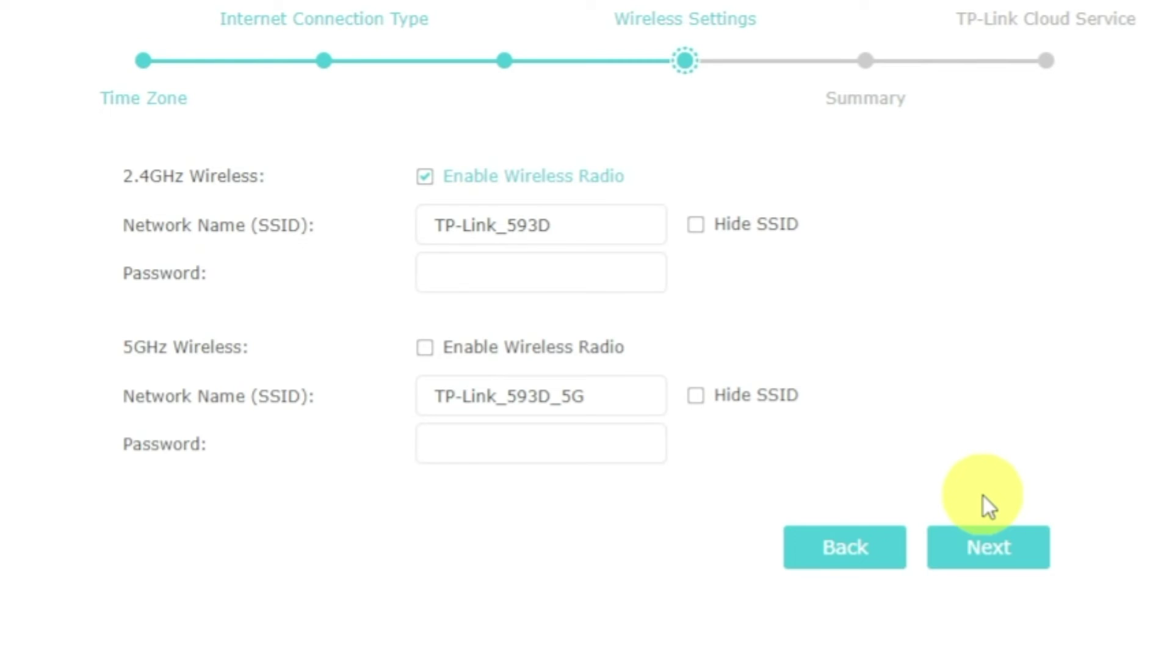
{"action": "left_click", "coordinate": [429, 353]}
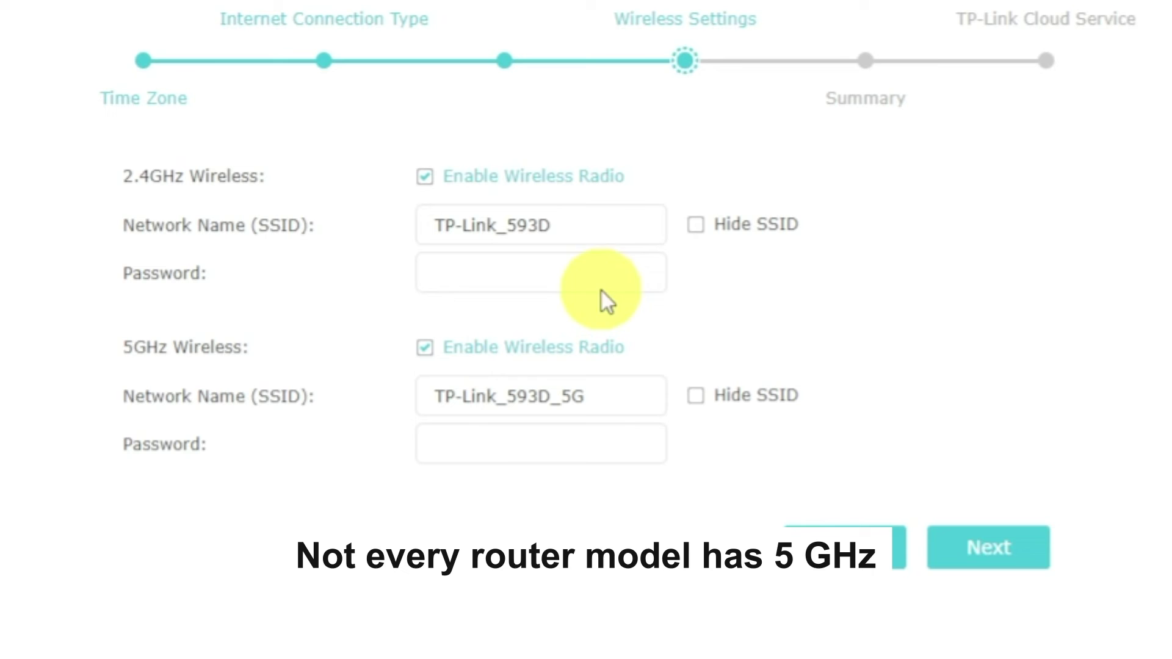
{"action": "left_click", "coordinate": [627, 222]}
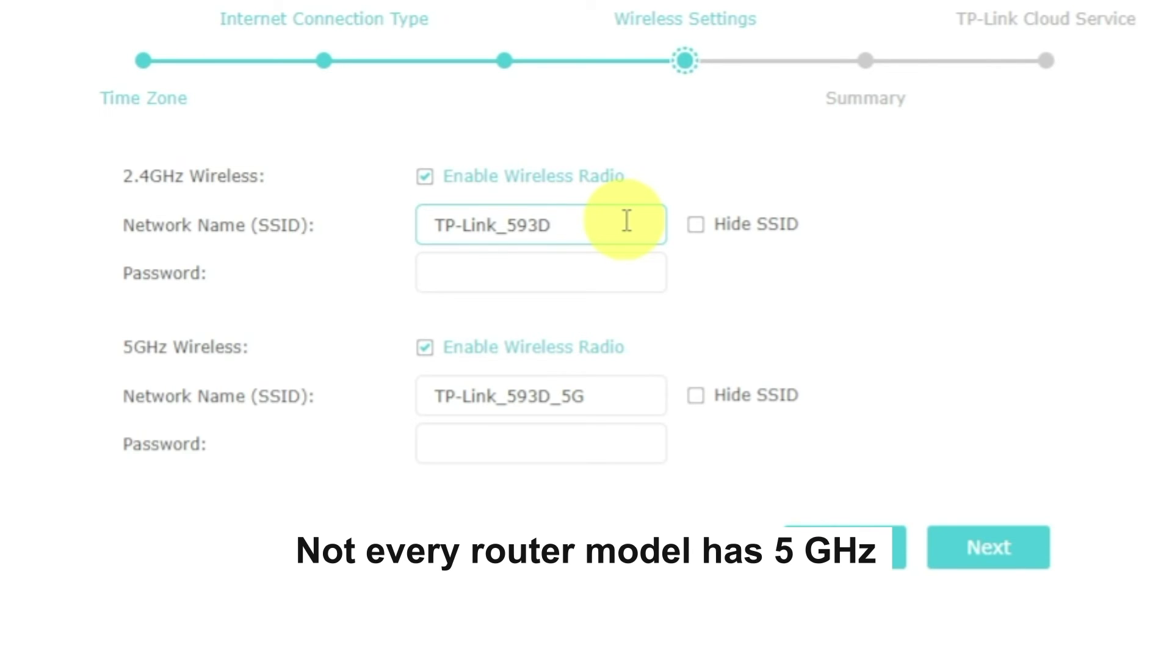
{"action": "left_click", "coordinate": [626, 272]}
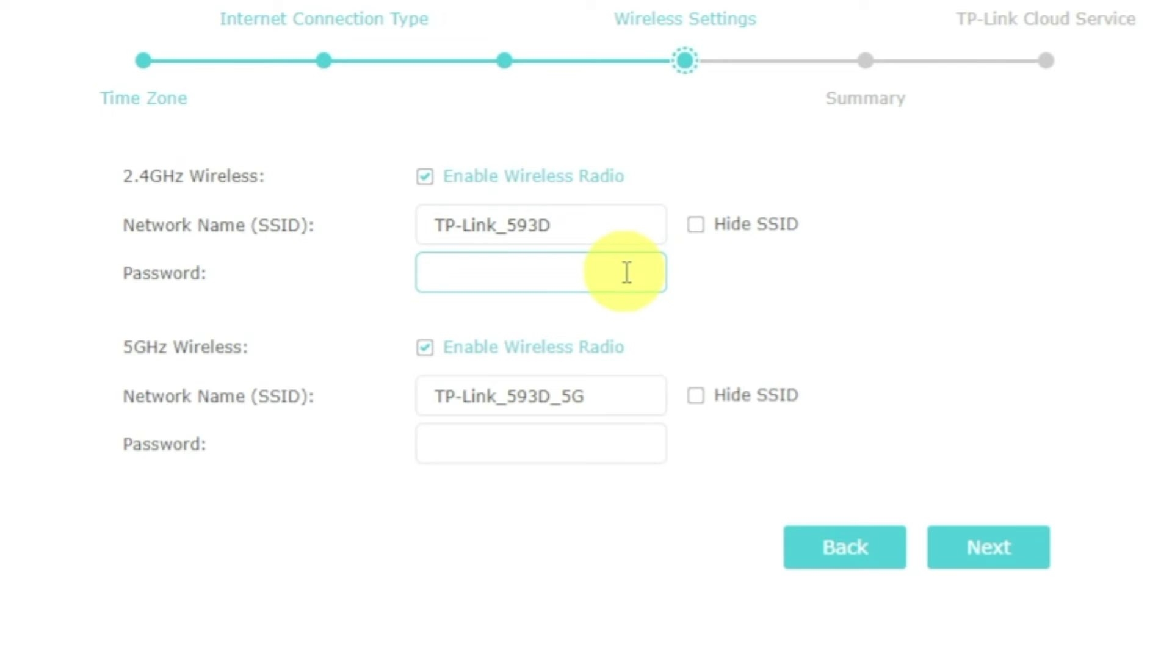
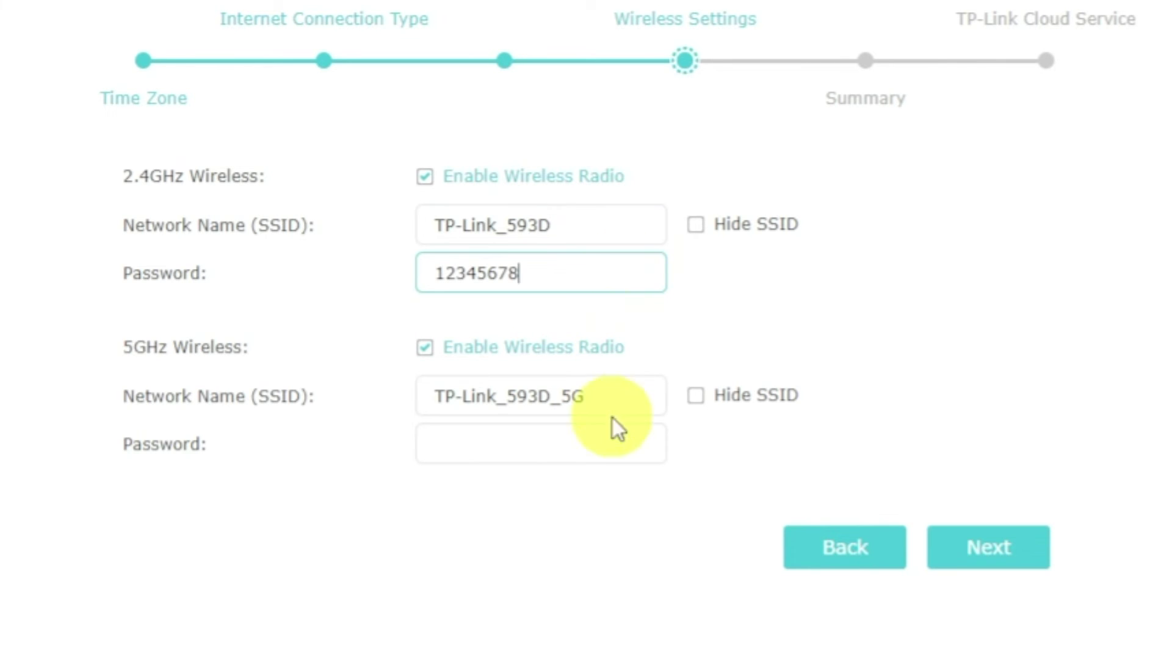
{"action": "left_click", "coordinate": [615, 445]}
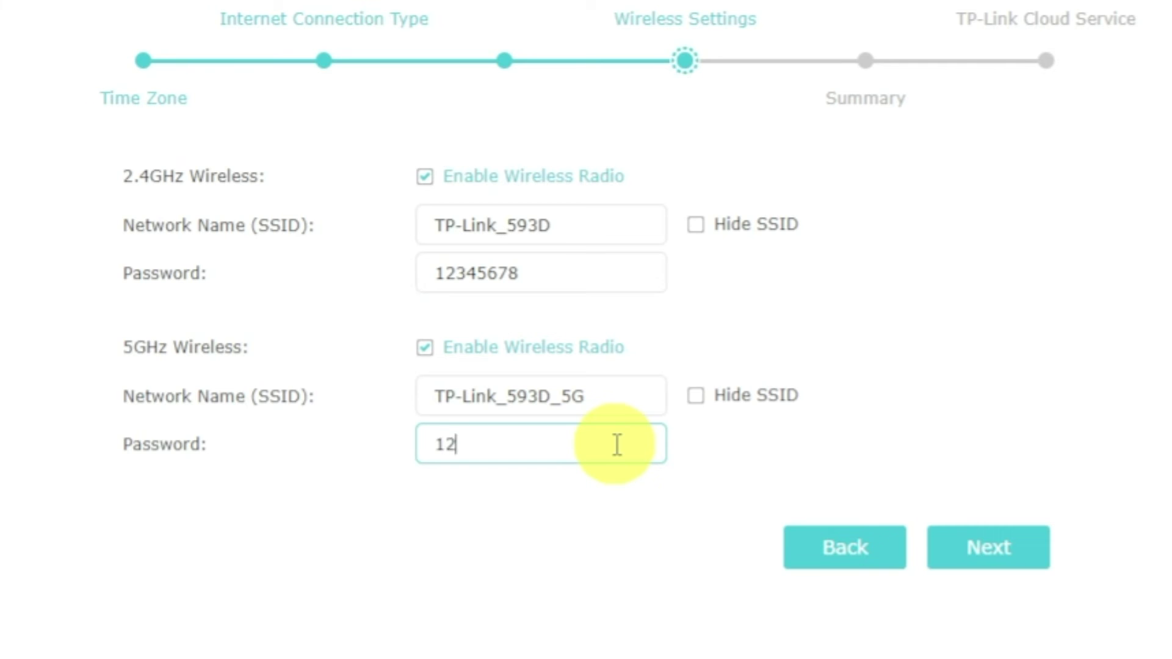
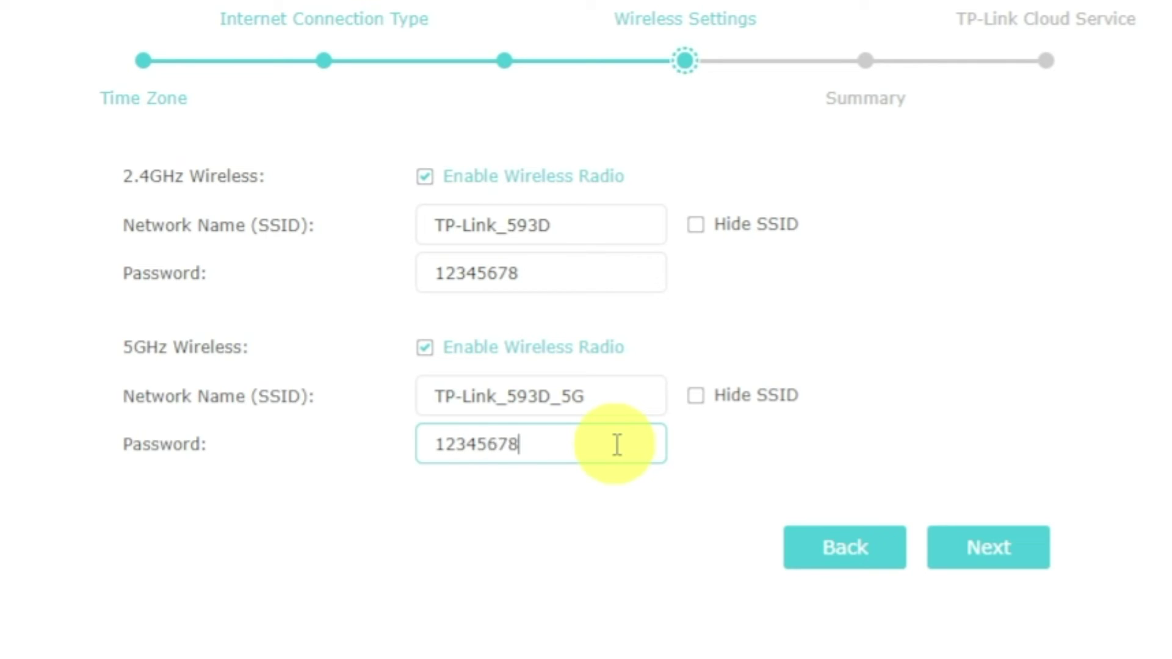
{"action": "left_click", "coordinate": [969, 554]}
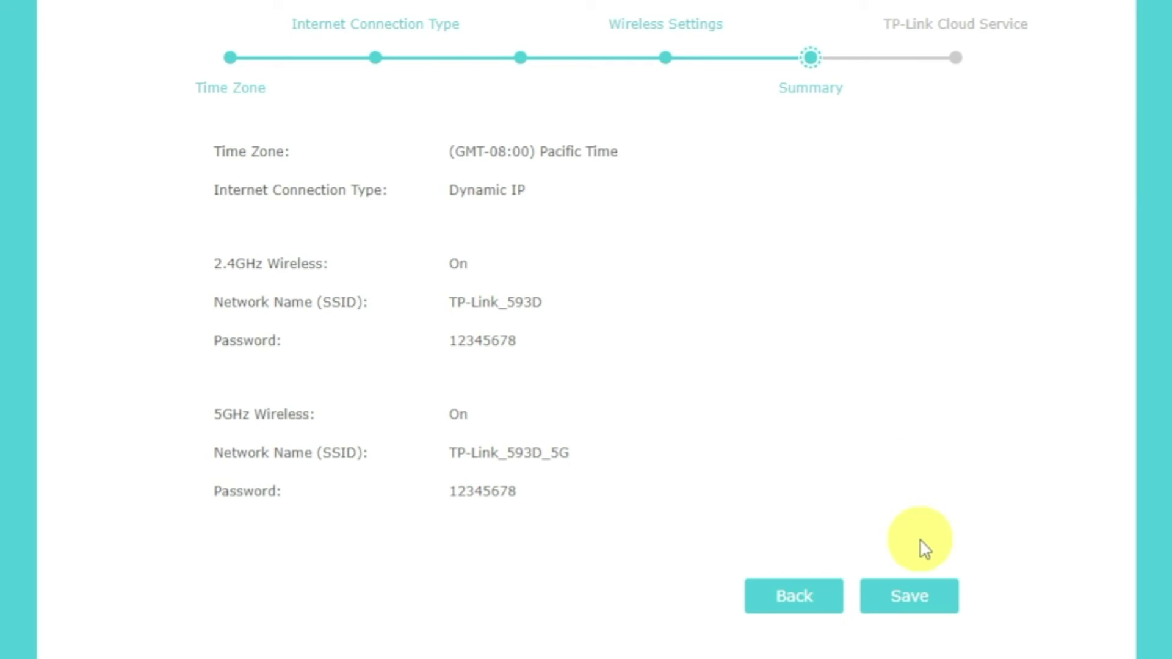
Save the Quick Setup configuration from the Summary page.
{"action": "left_click", "coordinate": [927, 612]}
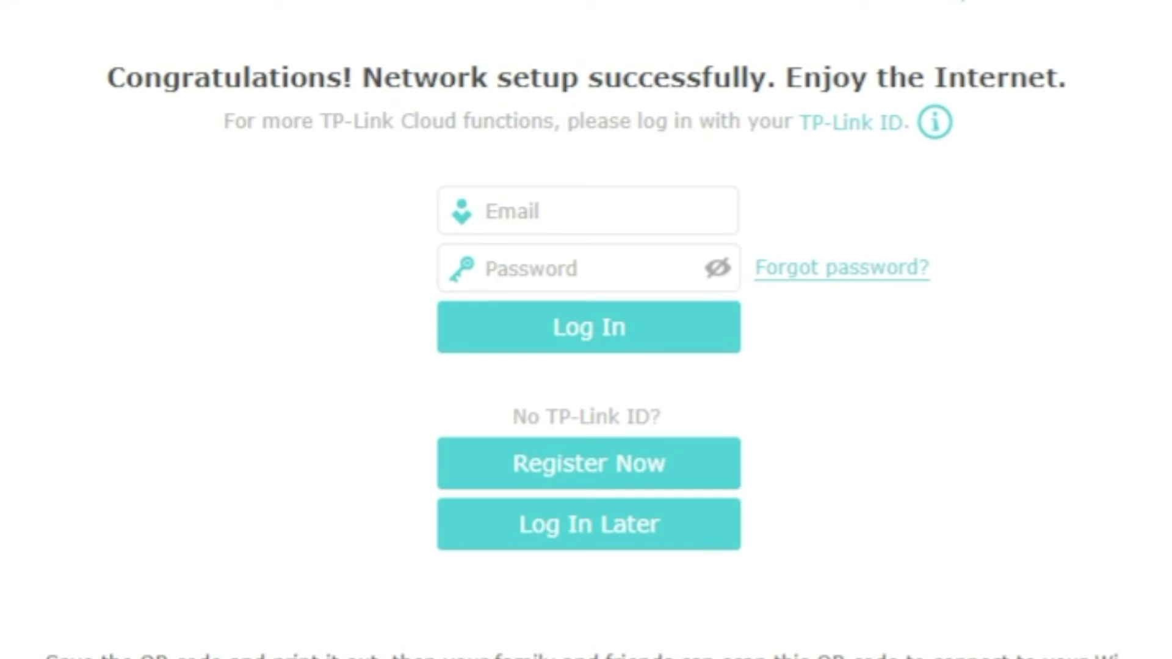
Choose Log In Later for TP-Link ID, then Finish Quick Setup.
{"action": "left_click", "coordinate": [675, 530]}
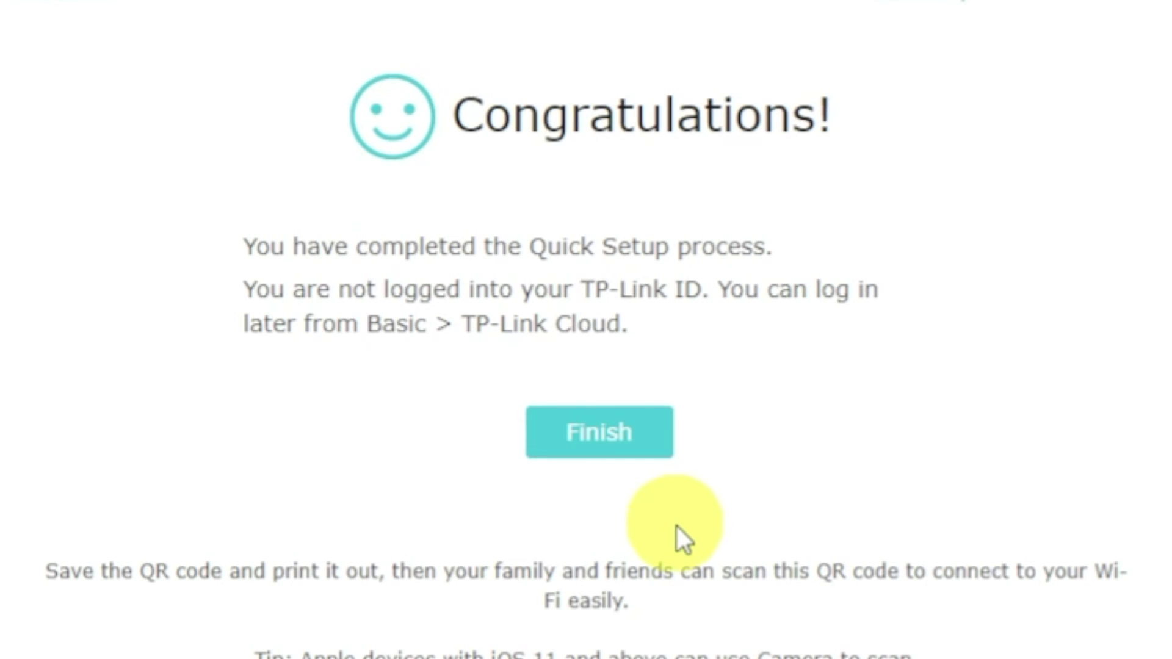
{"action": "left_click", "coordinate": [595, 448]}
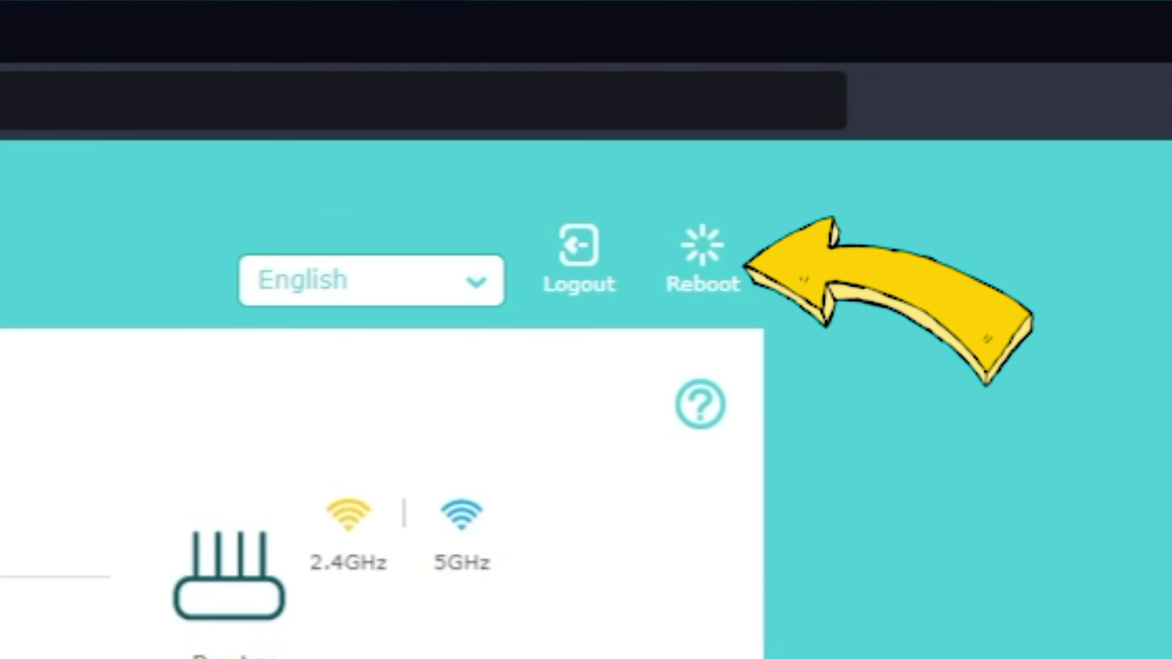
Reboot the router from the header Reboot icon and confirm with Yes.
{"action": "left_click", "coordinate": [684, 305]}
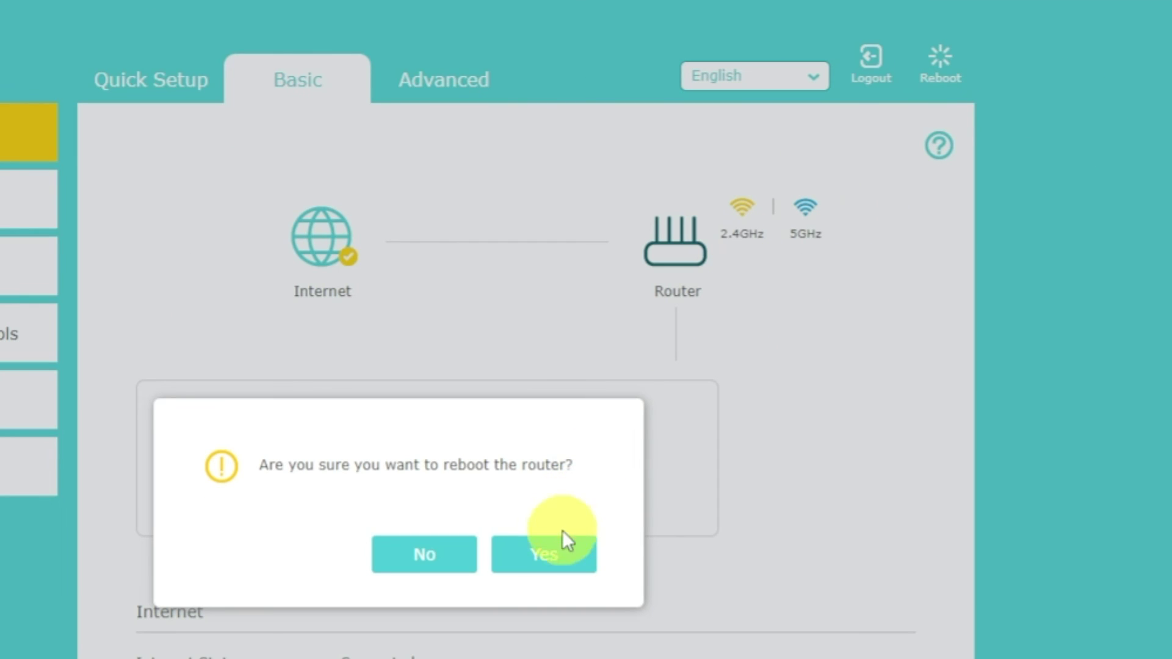
{"action": "left_click", "coordinate": [567, 565]}
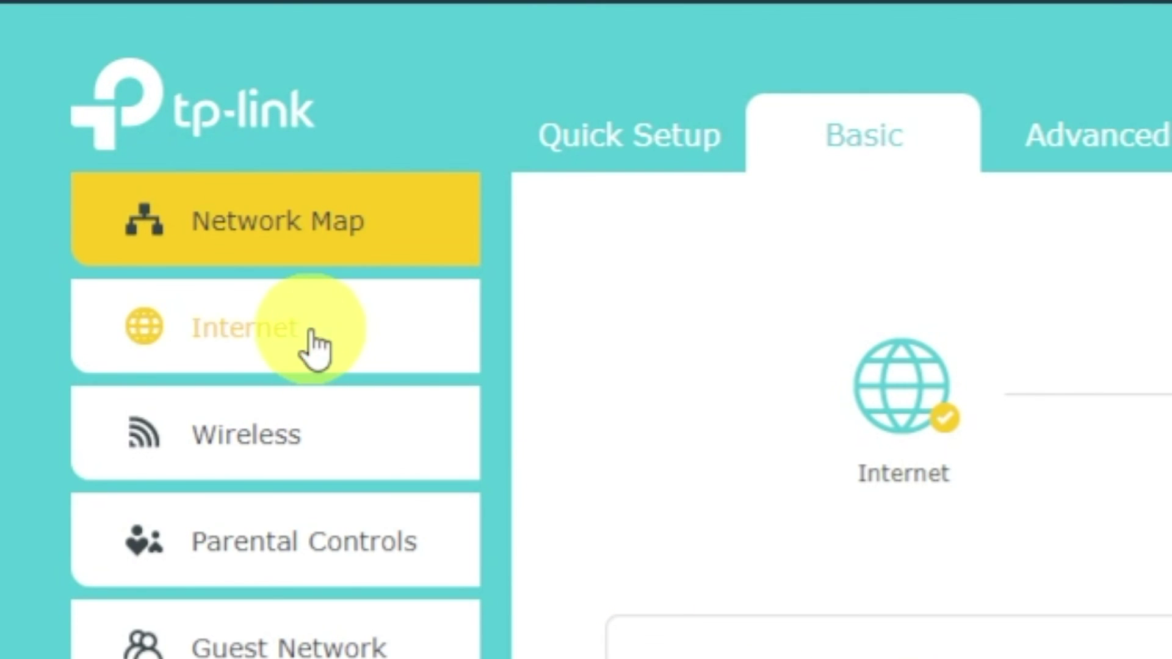
Save Basic > Internet with Clone Current Computer MAC Address, then reboot the router.
{"action": "left_click", "coordinate": [314, 344]}
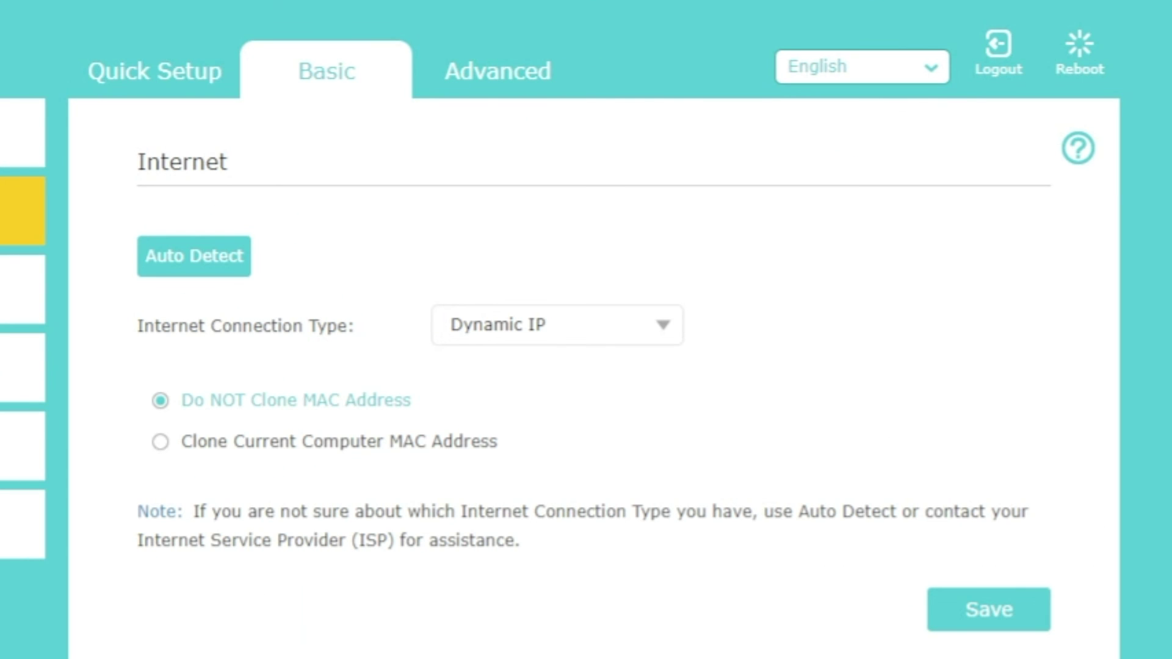
{"action": "left_click", "coordinate": [189, 451]}
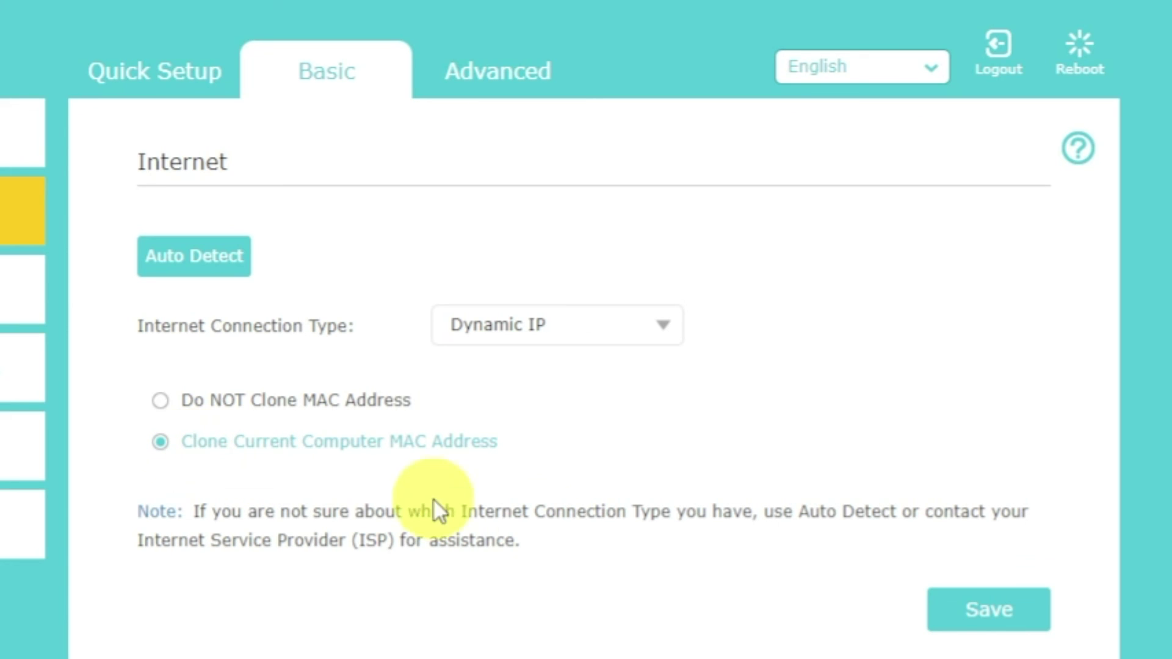
{"action": "left_click", "coordinate": [978, 626]}
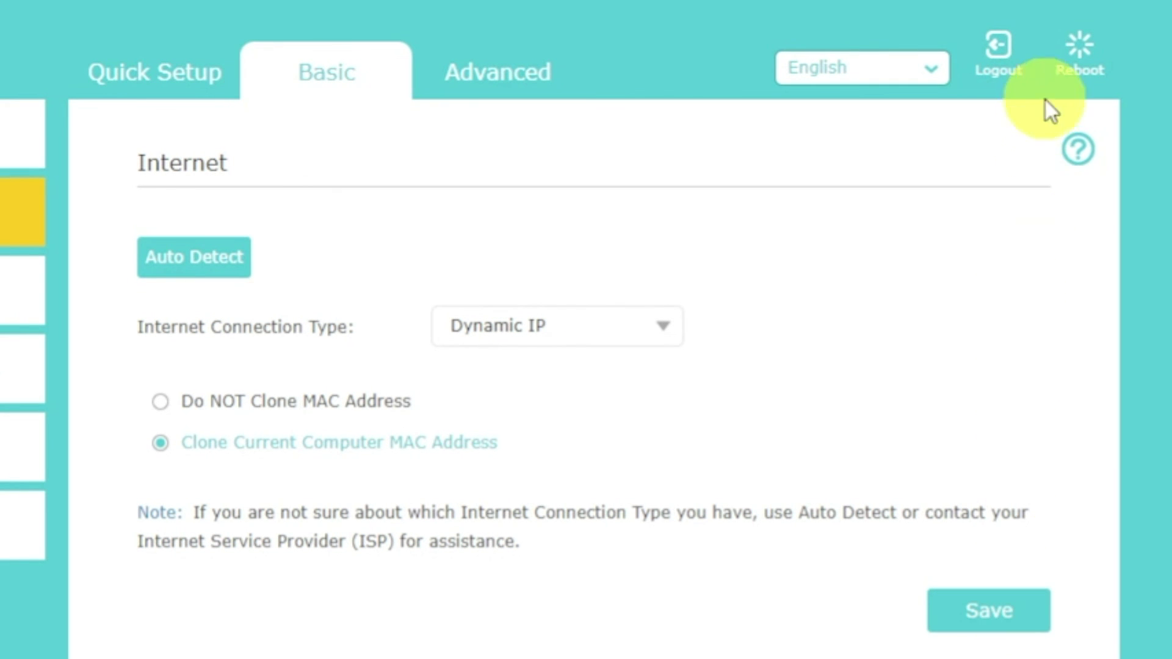
{"action": "left_click", "coordinate": [1079, 54]}
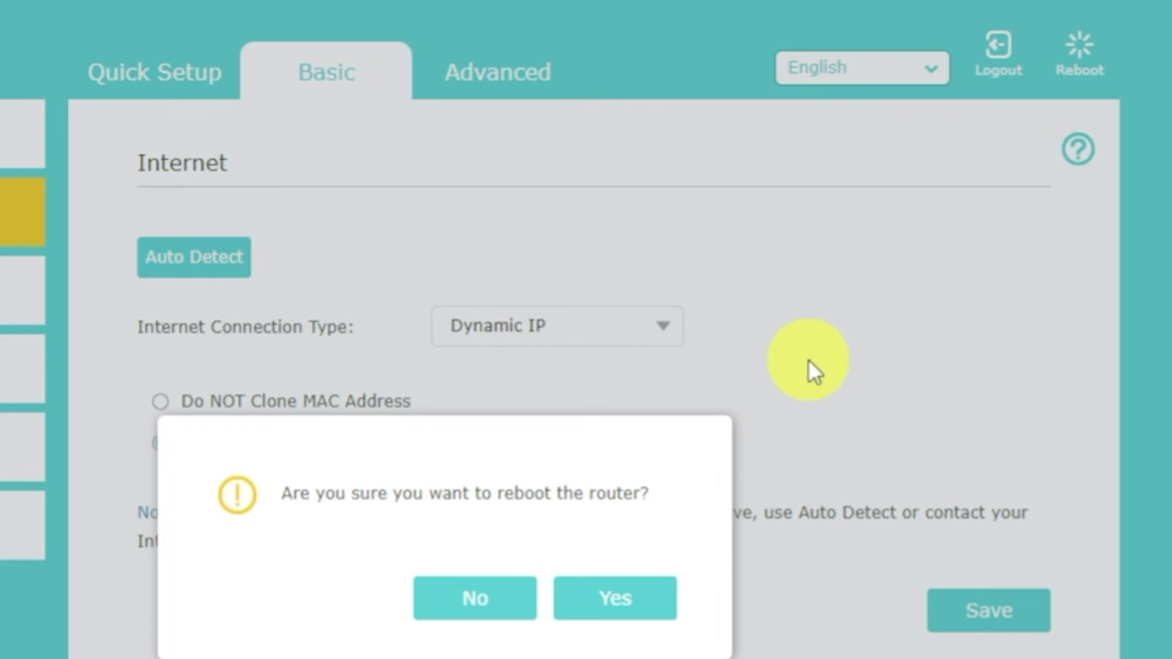
{"action": "left_click", "coordinate": [645, 600]}
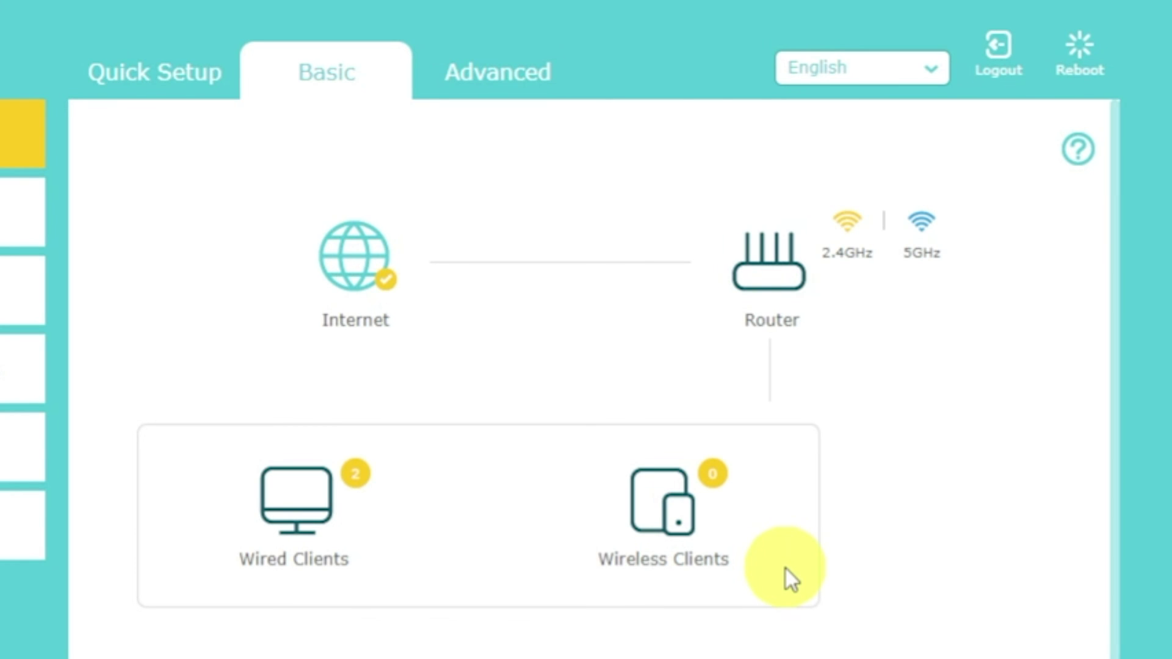